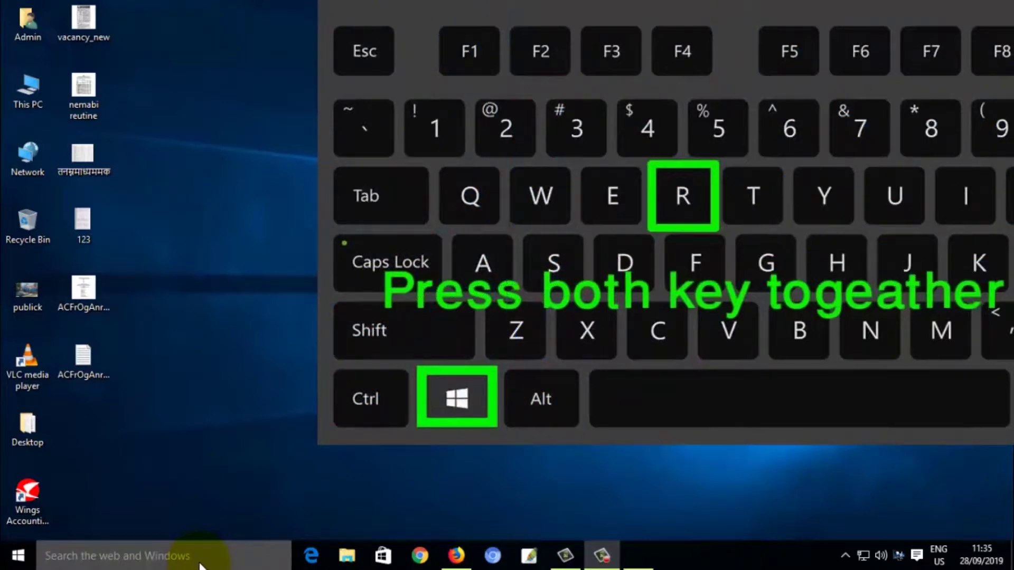
Step: Launch Microsoft Word with the winword command in the Run dialog
key("super+r")
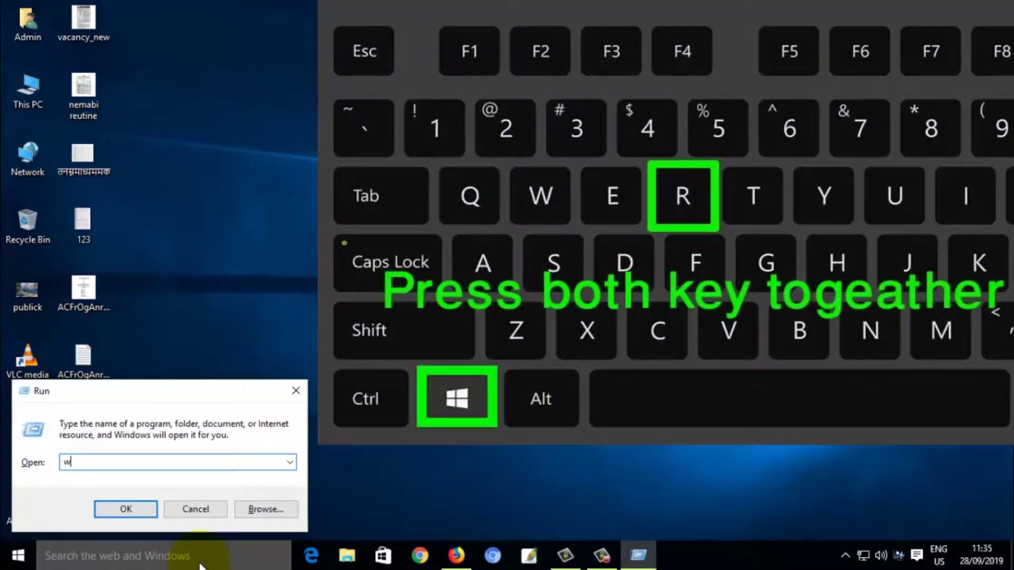
type("inword")
key("Return")
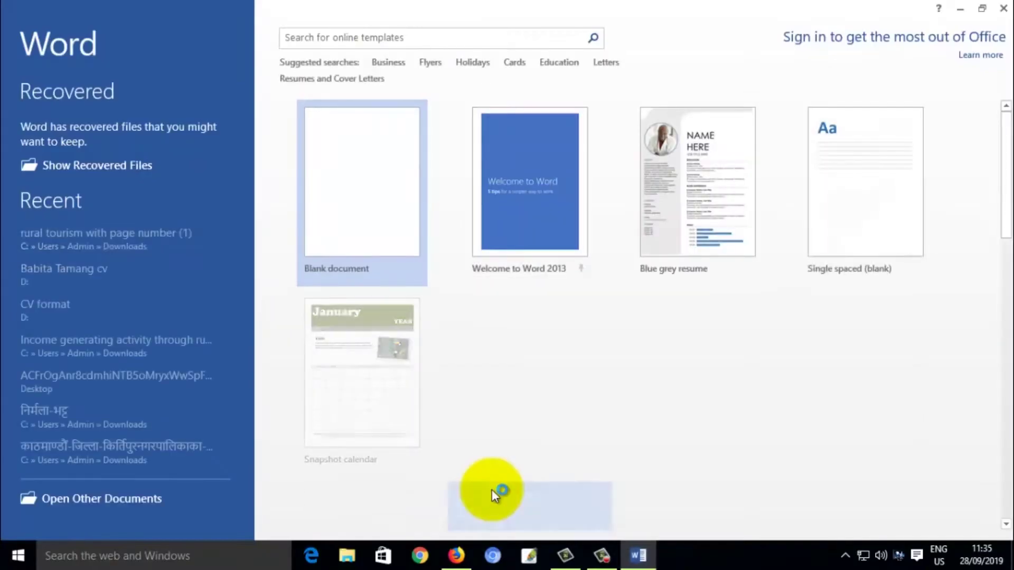
Step: Start a blank document, type the sentence, and correct 'informationa' to 'information'
left_click(379, 185)
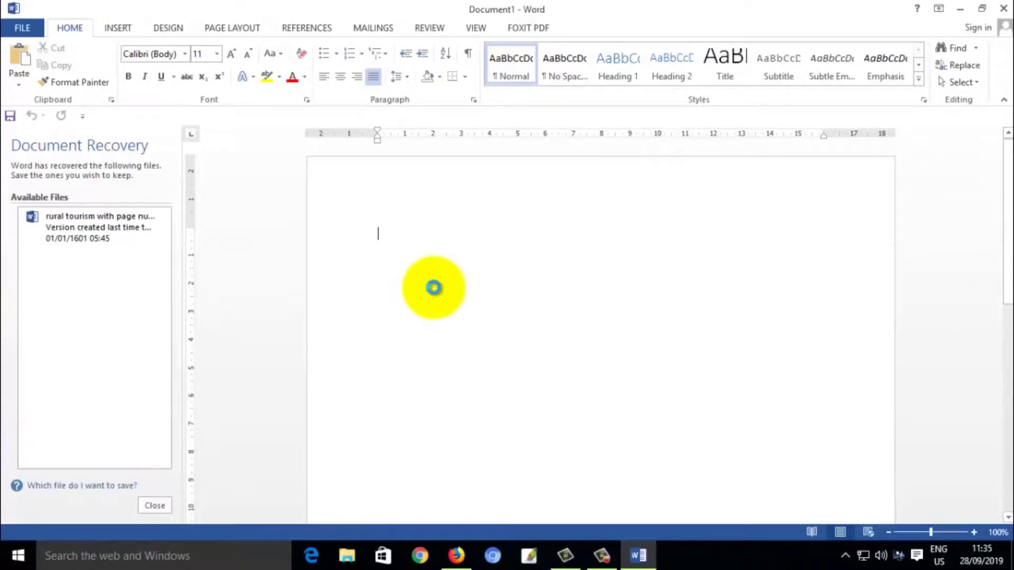
left_click(147, 508)
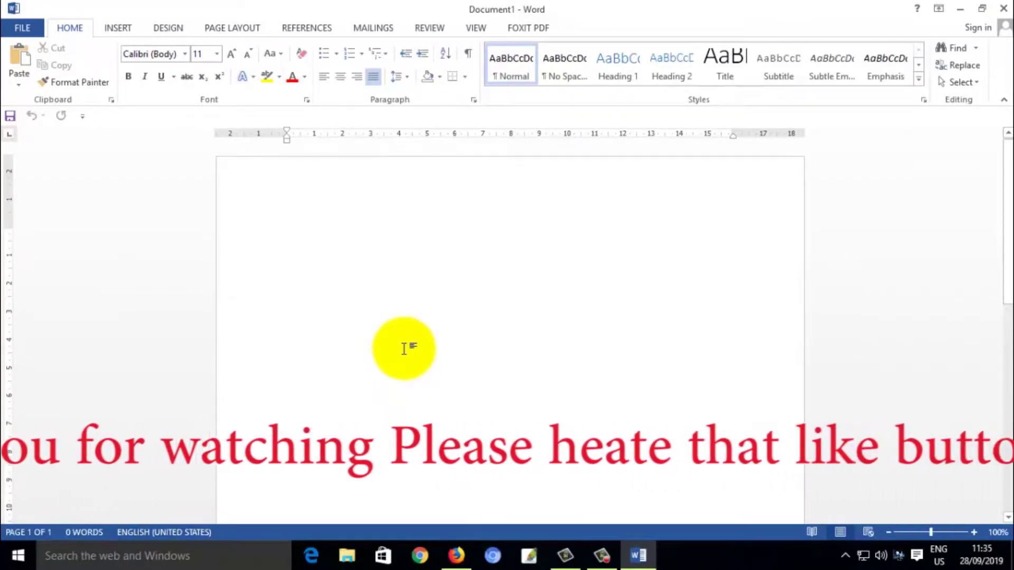
type("This is the ")
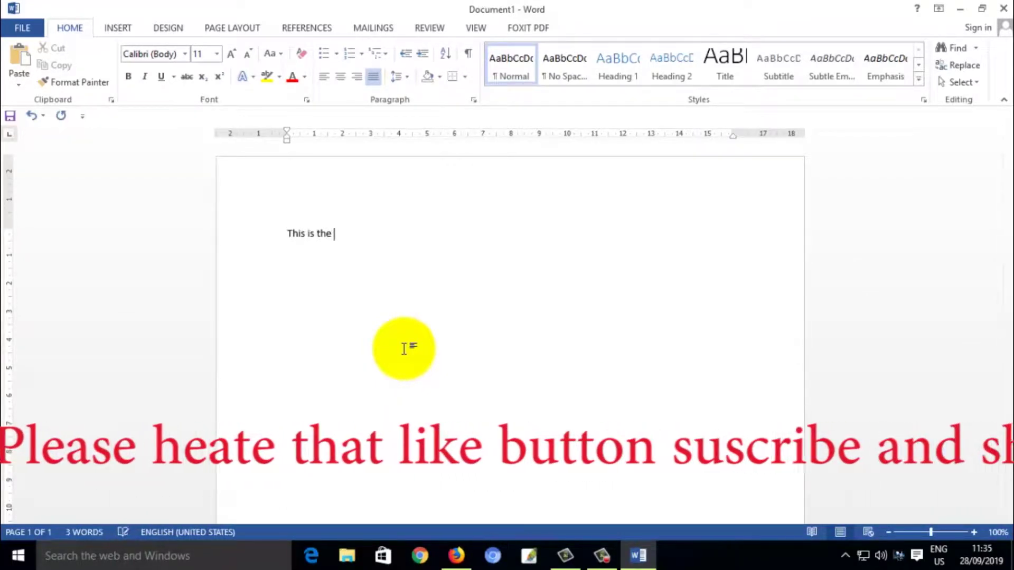
type("informa")
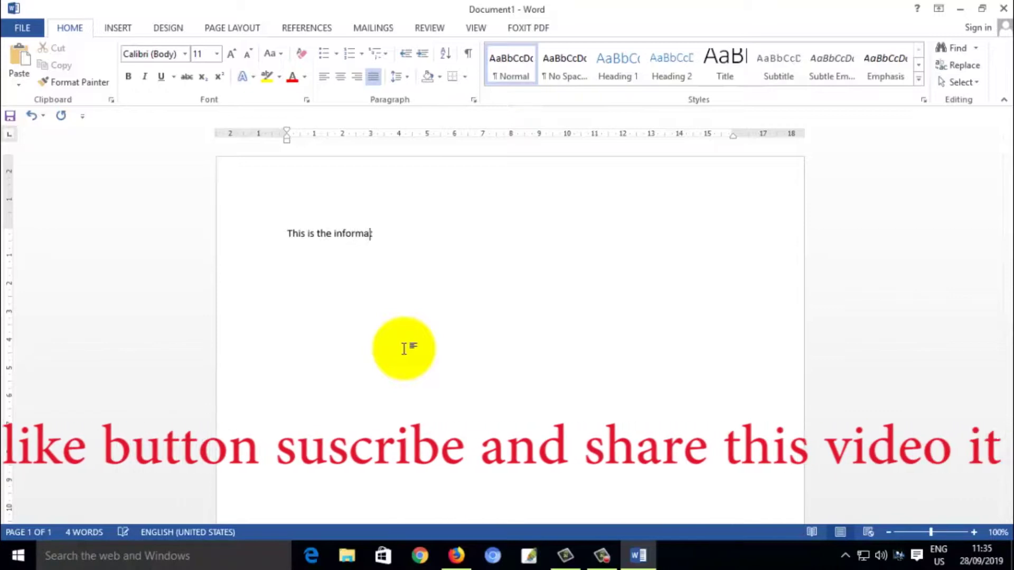
type("tiona")
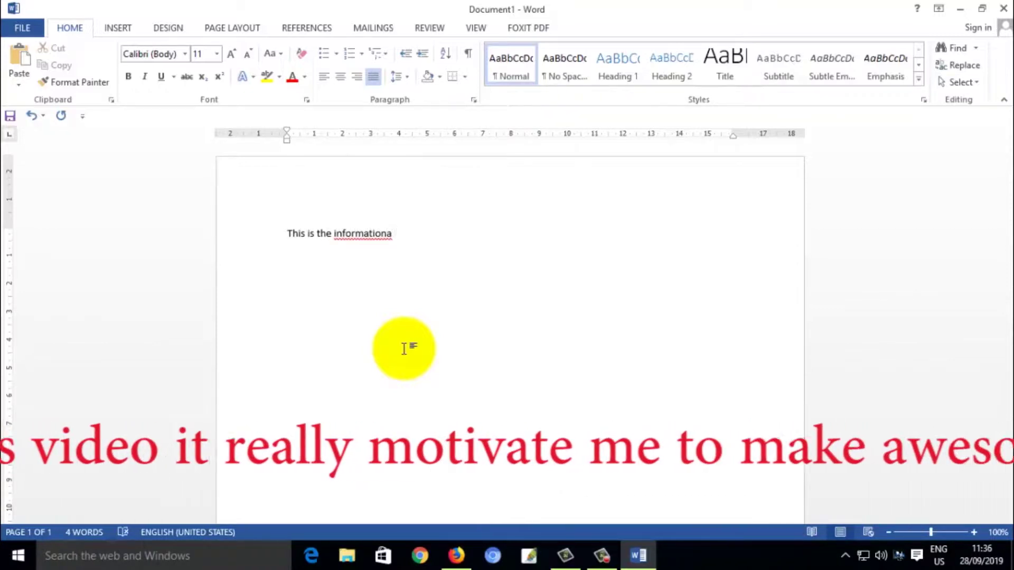
key("BackSpace")
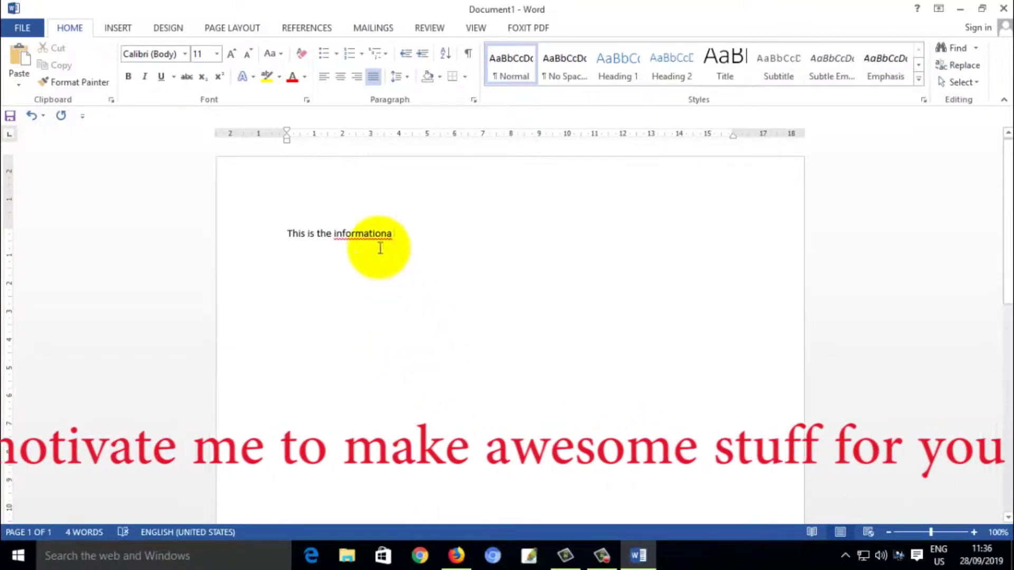
left_click(380, 232)
right_click(400, 244)
left_click(414, 251)
type("about text direaction")
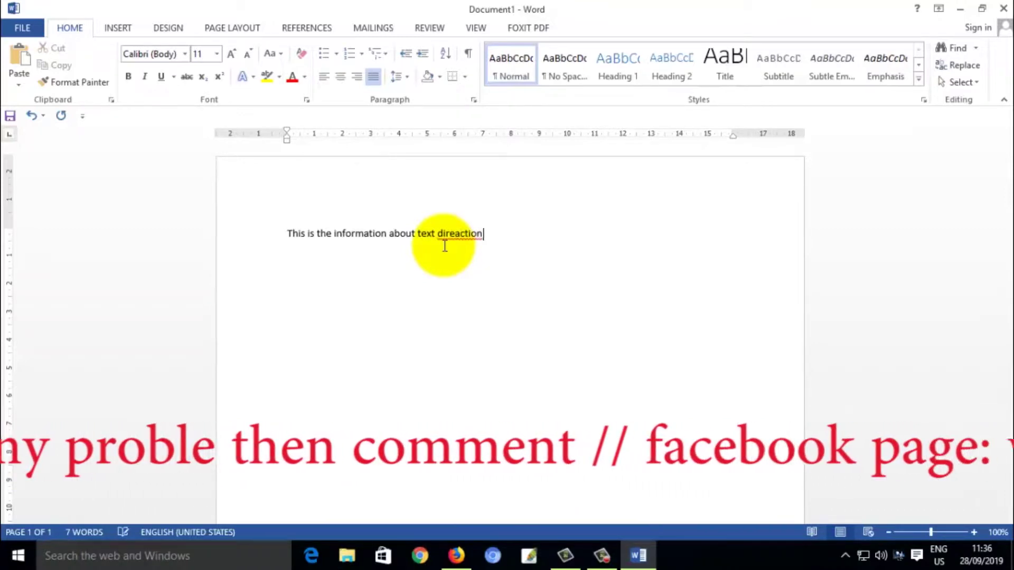
Step: Correct 'direaction' to 'direction' and add an empty line after the sentence
left_click(452, 233)
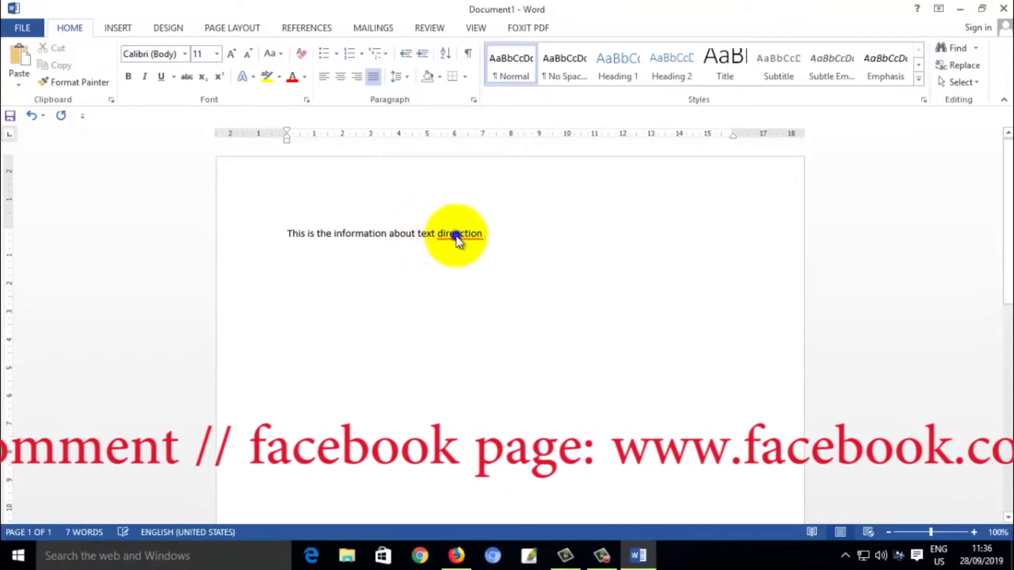
right_click(452, 233)
key("Escape")
left_click(498, 257)
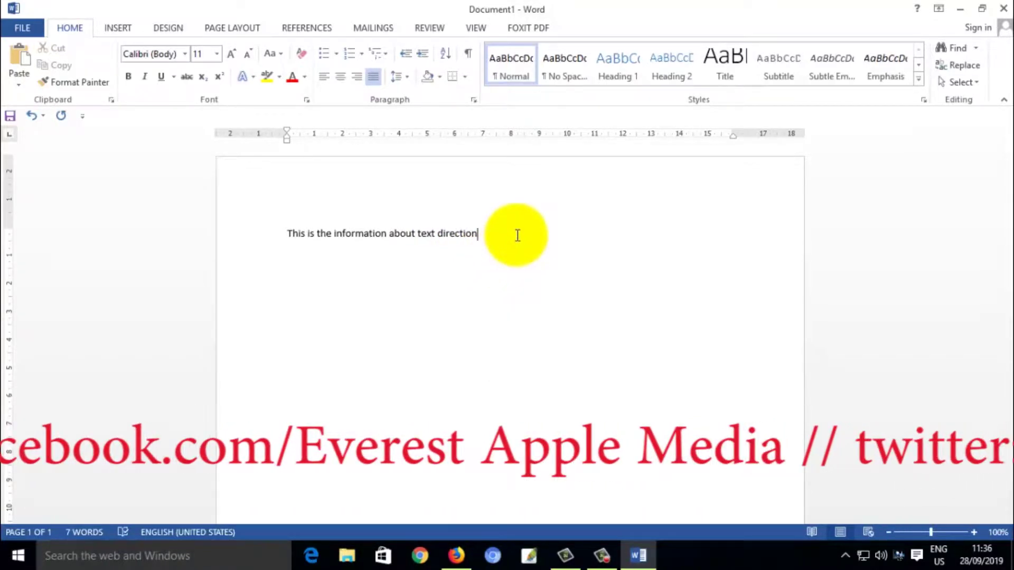
left_click(229, 234)
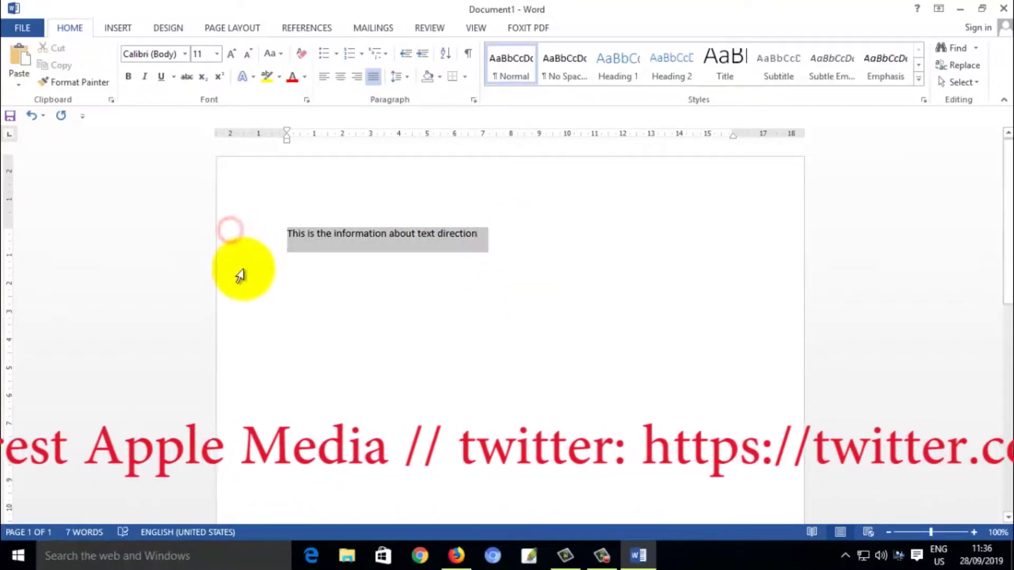
left_click(245, 256)
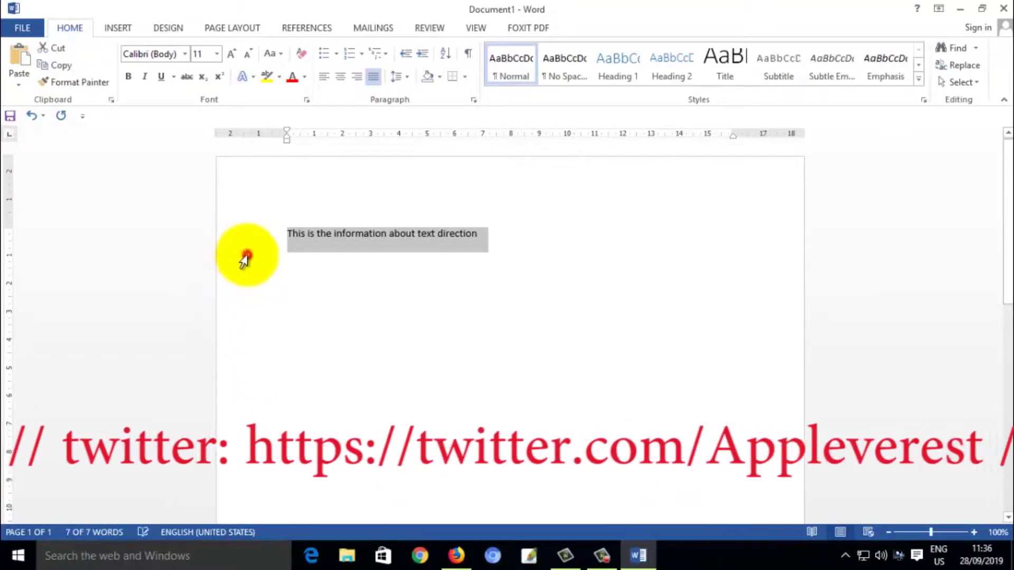
left_click(409, 253)
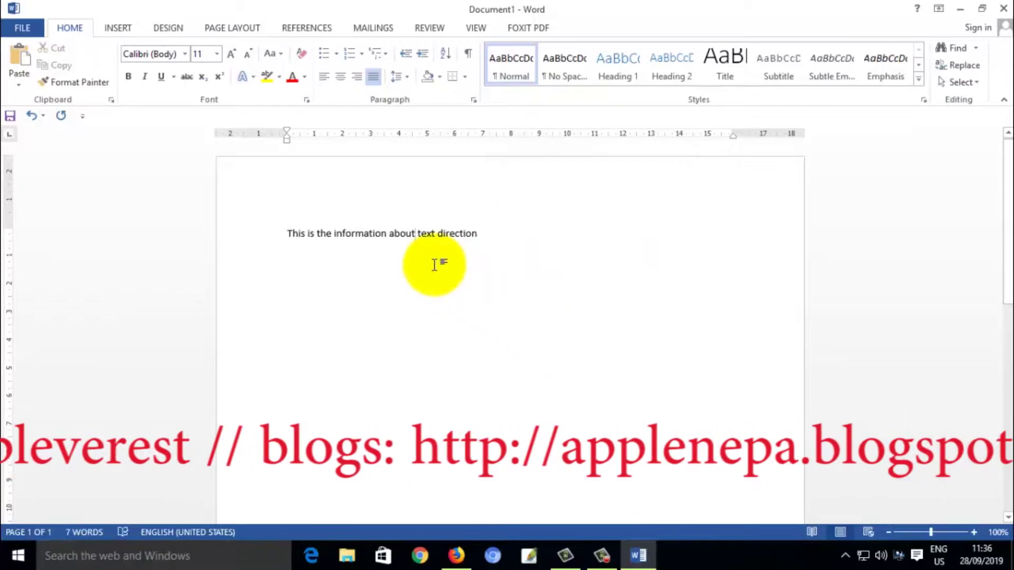
left_click(520, 231)
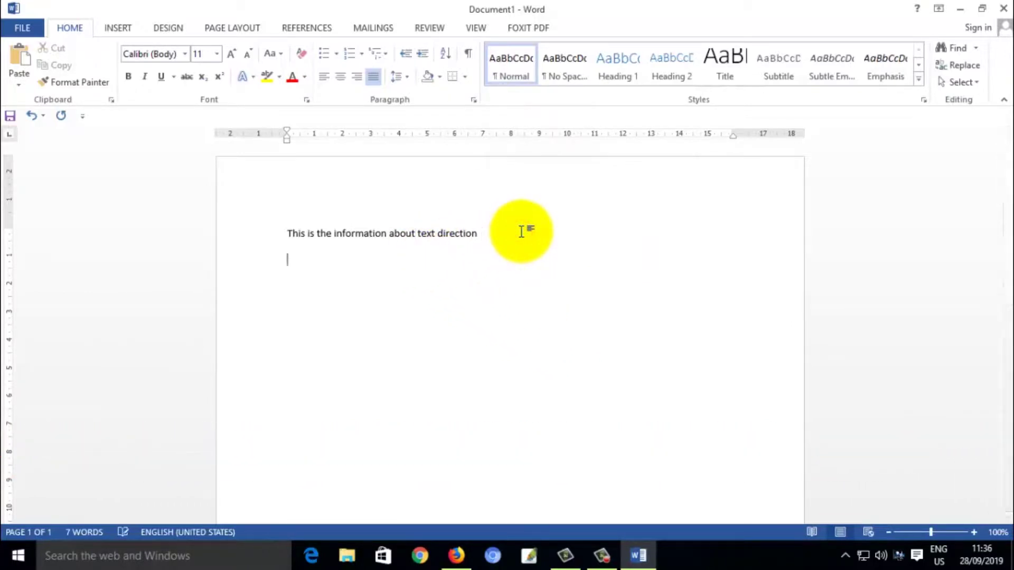
key("Return")
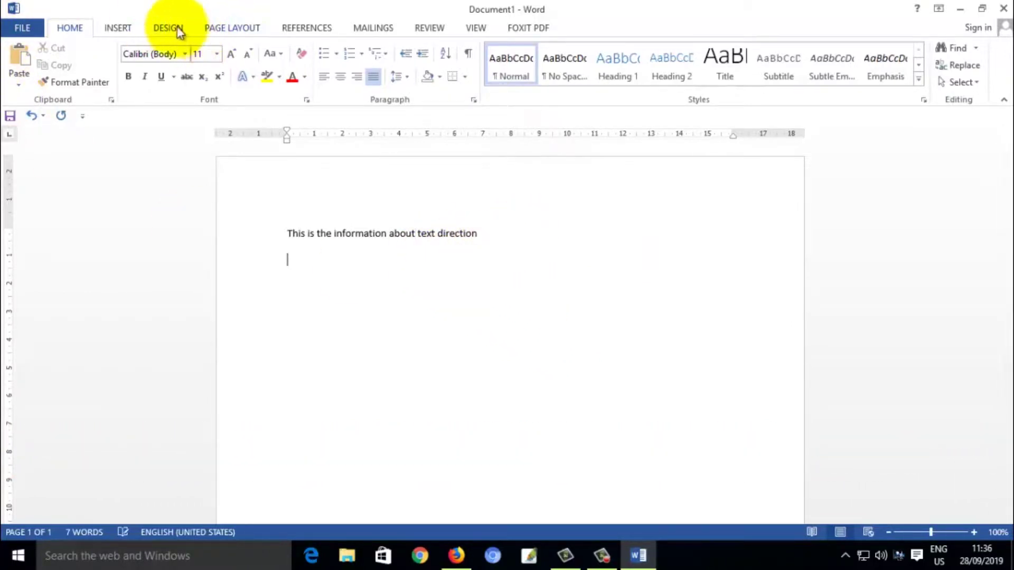
Step: Draw a tall, narrow text box below the sentence using the Draw Text Box shape
left_click(119, 28)
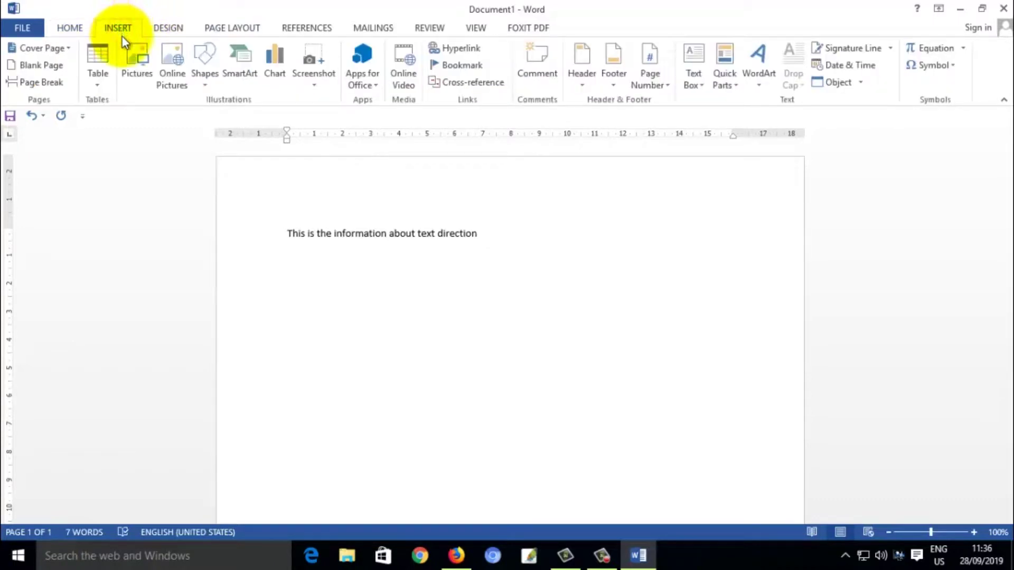
left_click(204, 79)
left_click(197, 118)
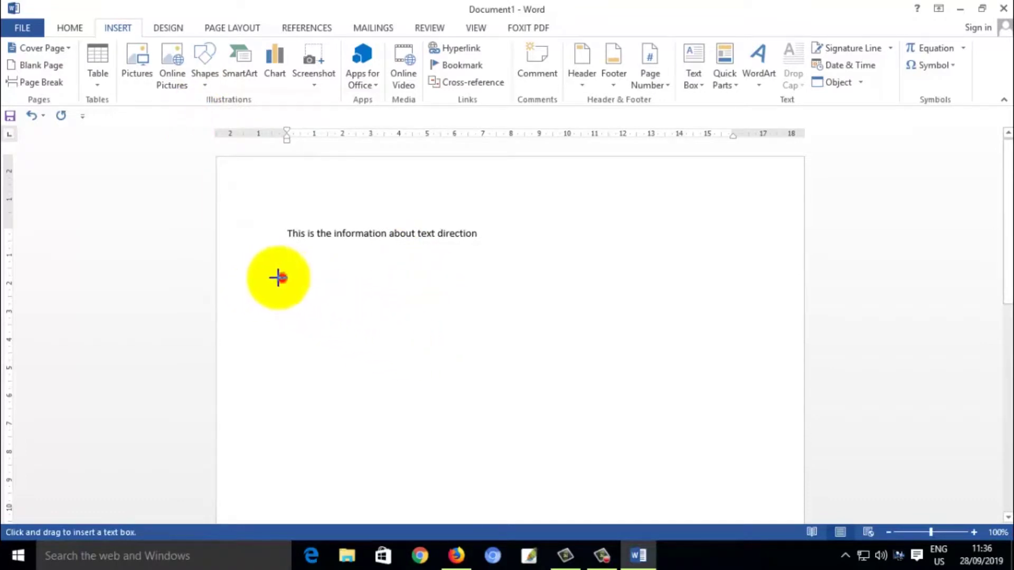
left_click_drag(281, 277, 357, 465)
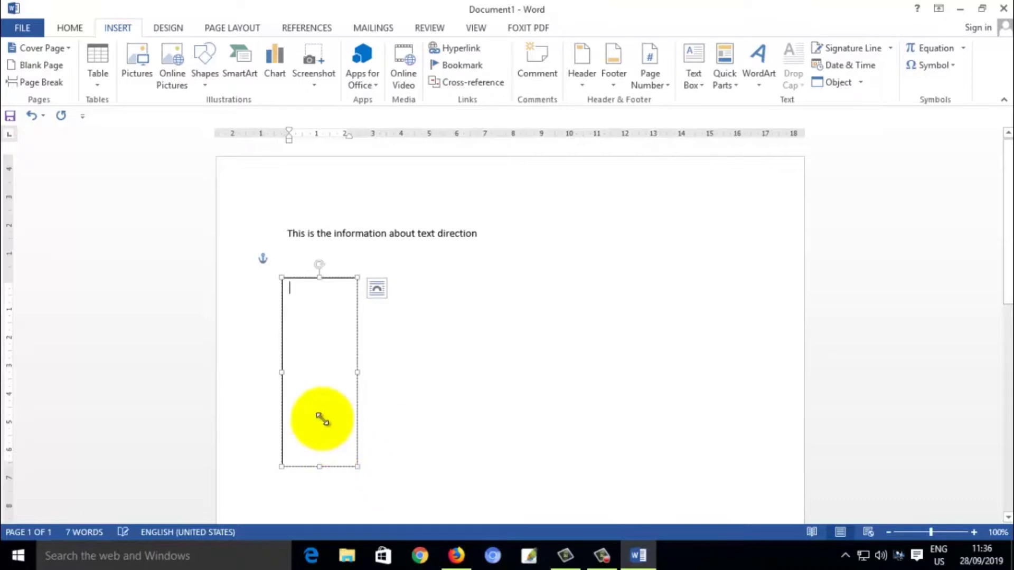
left_click(328, 324)
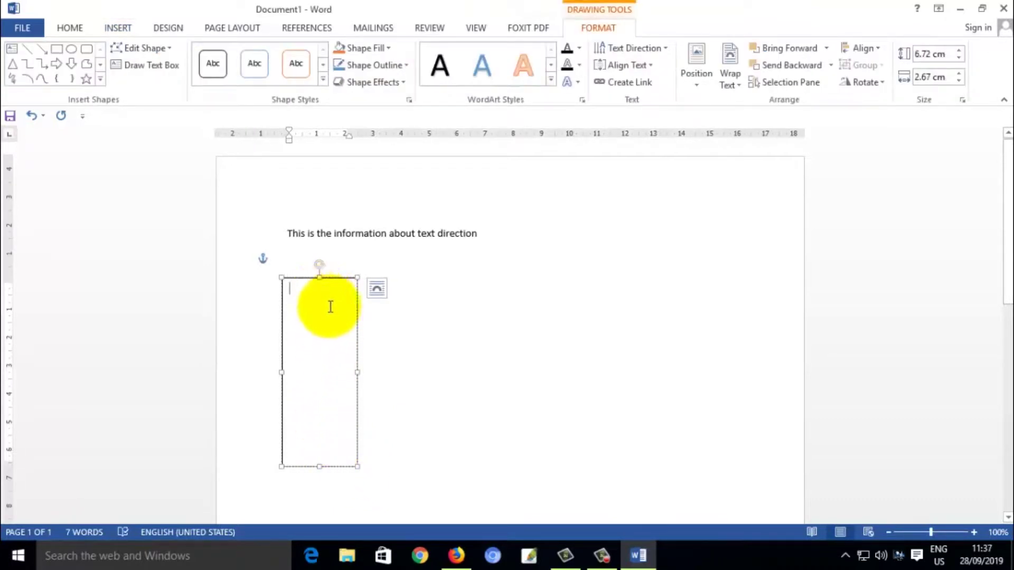
Step: Set the empty text box's text direction to 270° vertical, reading bottom to top
left_click(665, 49)
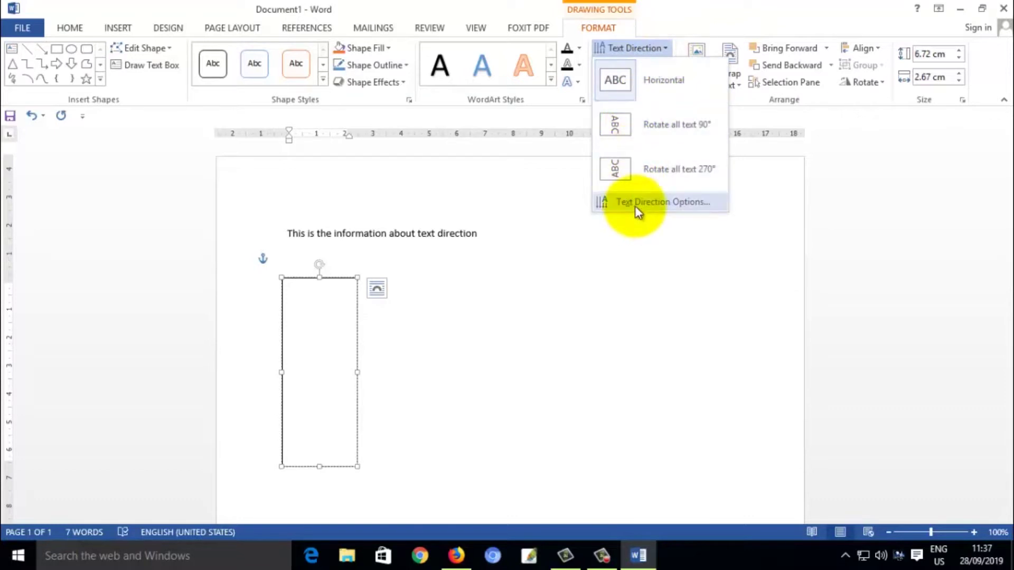
left_click(634, 204)
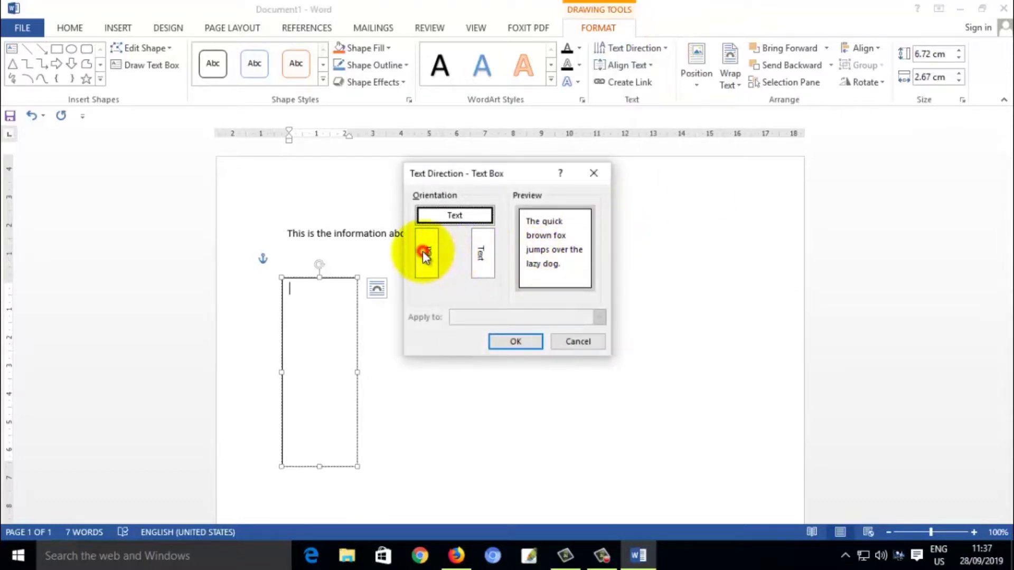
left_click(426, 253)
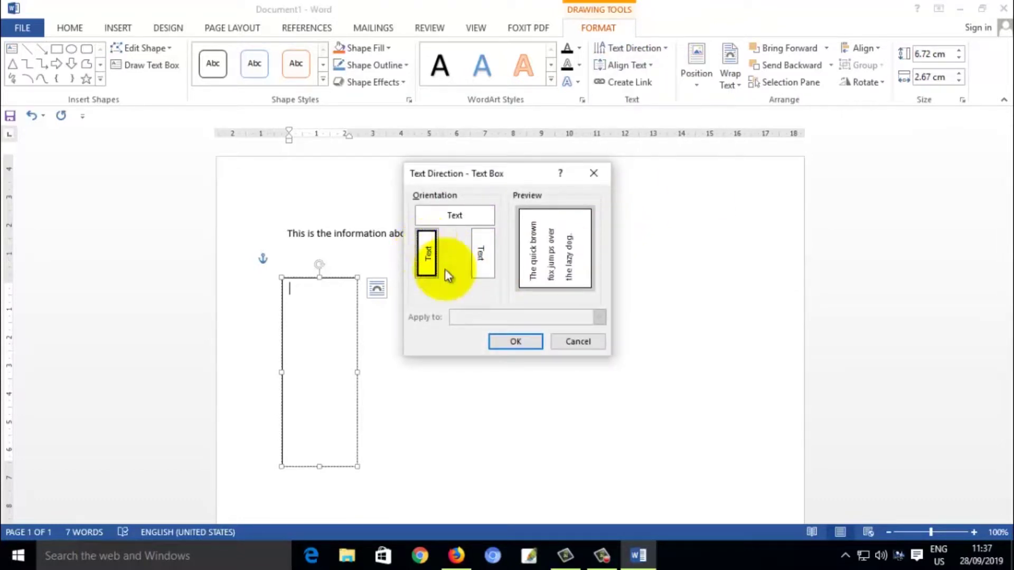
left_click(517, 341)
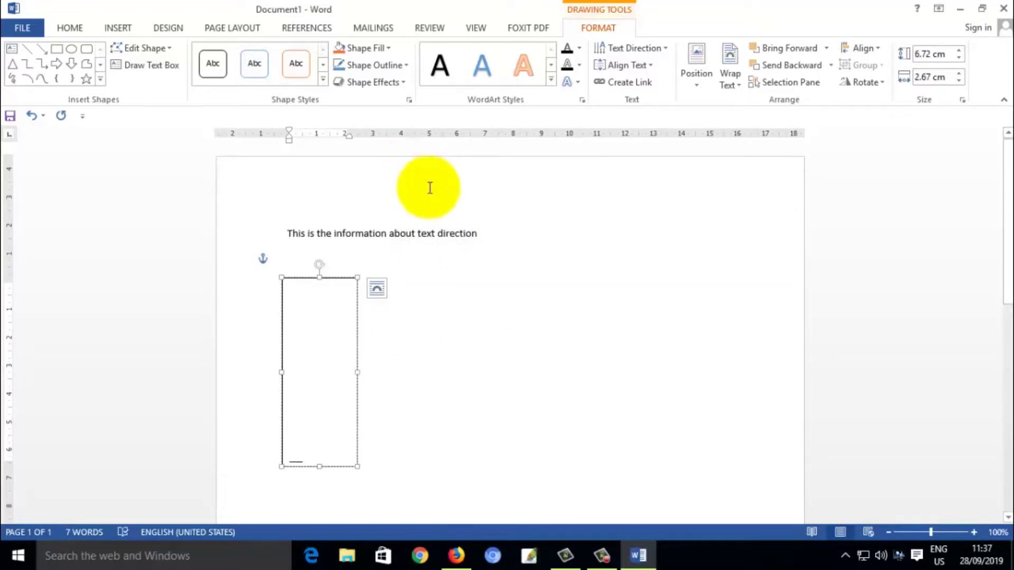
left_click_drag(478, 233, 265, 248)
key("ctrl+c")
Step: Paste the sentence into the vertical text box, then select the box
left_click(320, 412)
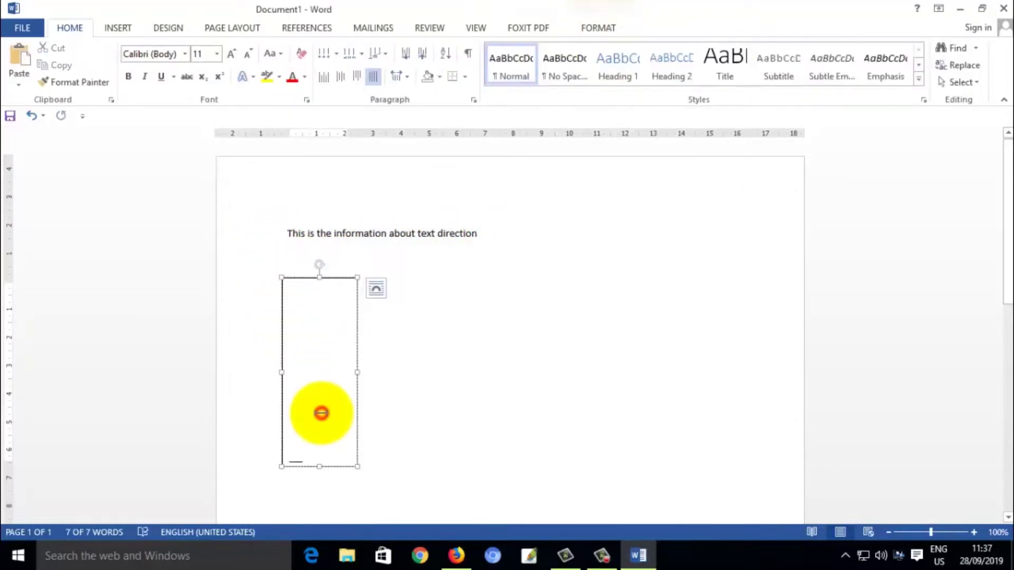
key("ctrl+v")
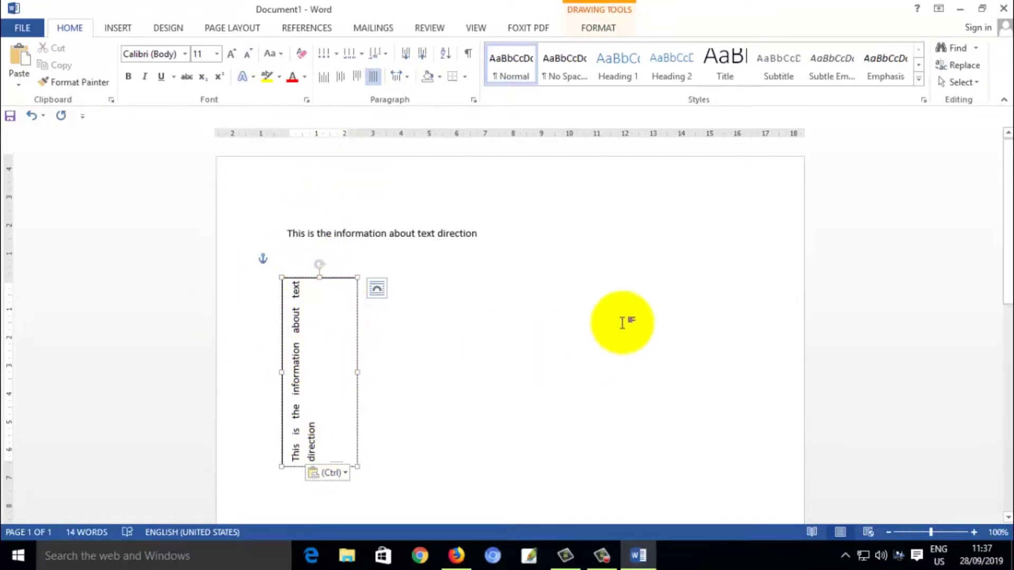
left_click(520, 332)
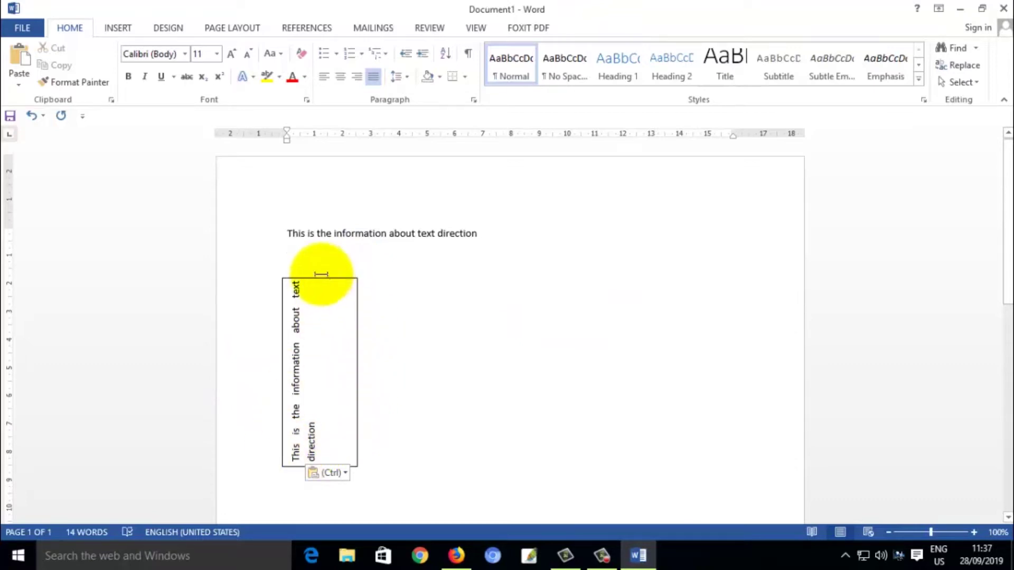
left_click(356, 290)
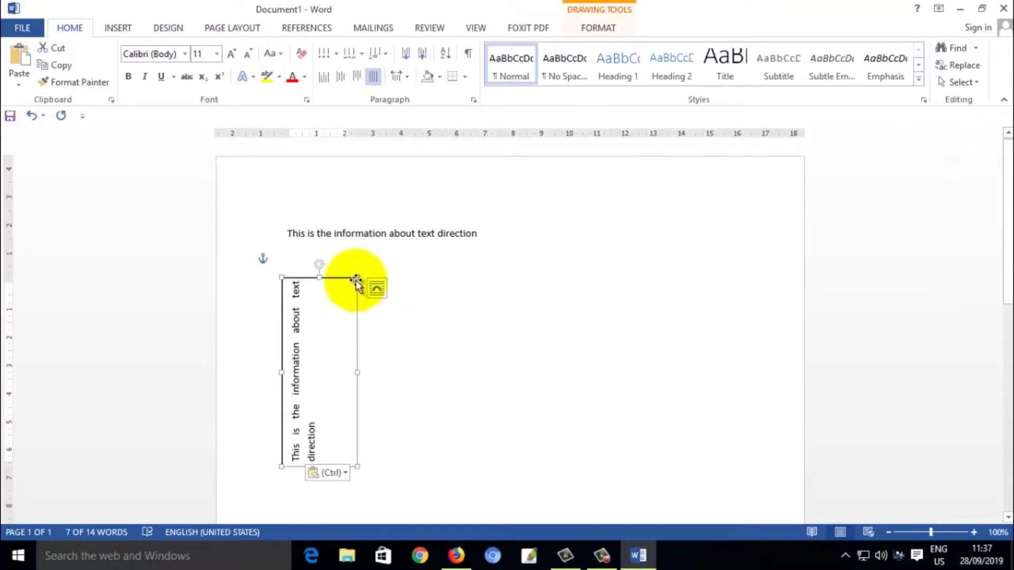
Step: In Format Shape, set the text box to No fill with a White outline
right_click(356, 280)
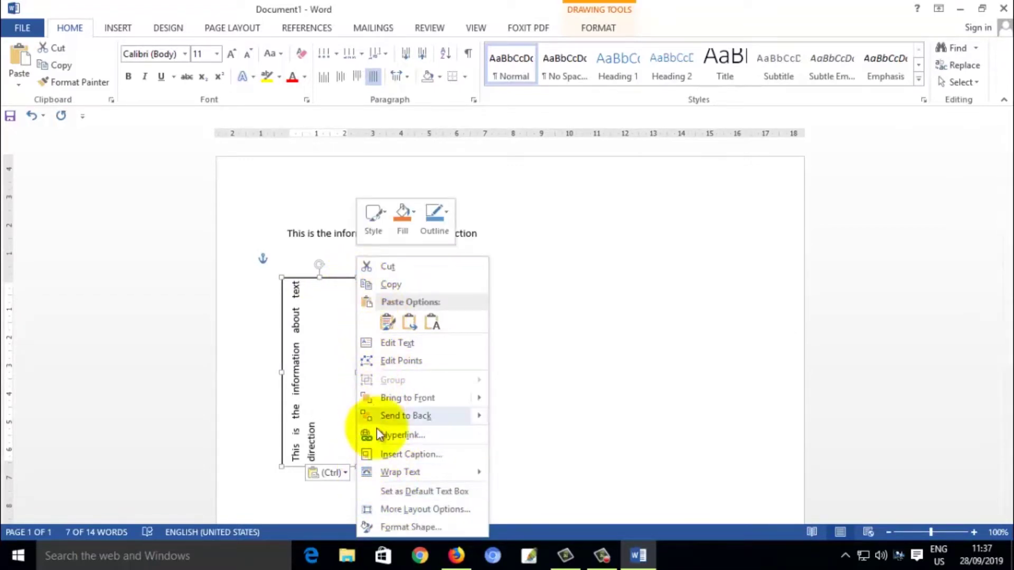
left_click(376, 534)
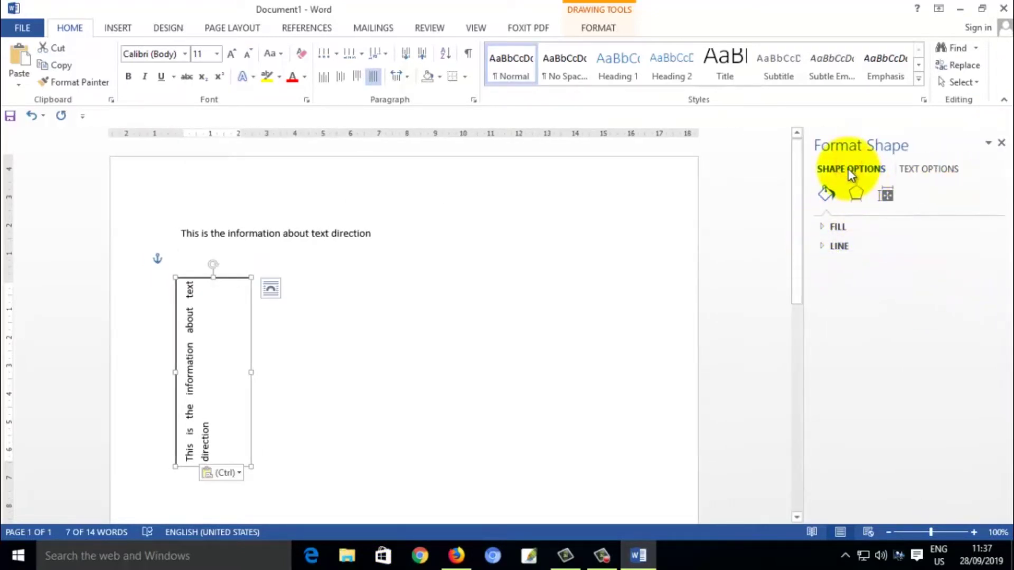
left_click(837, 227)
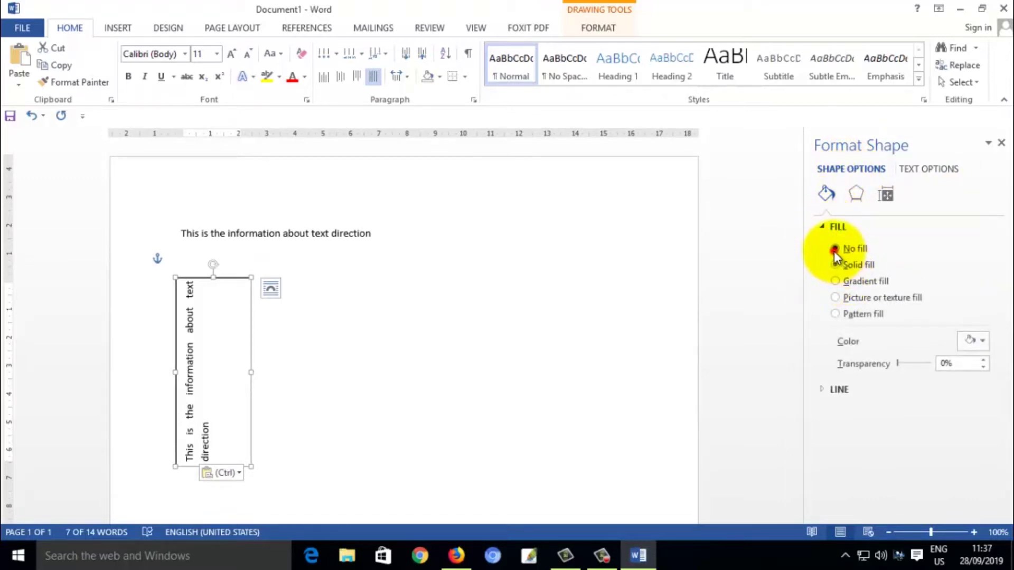
left_click(834, 251)
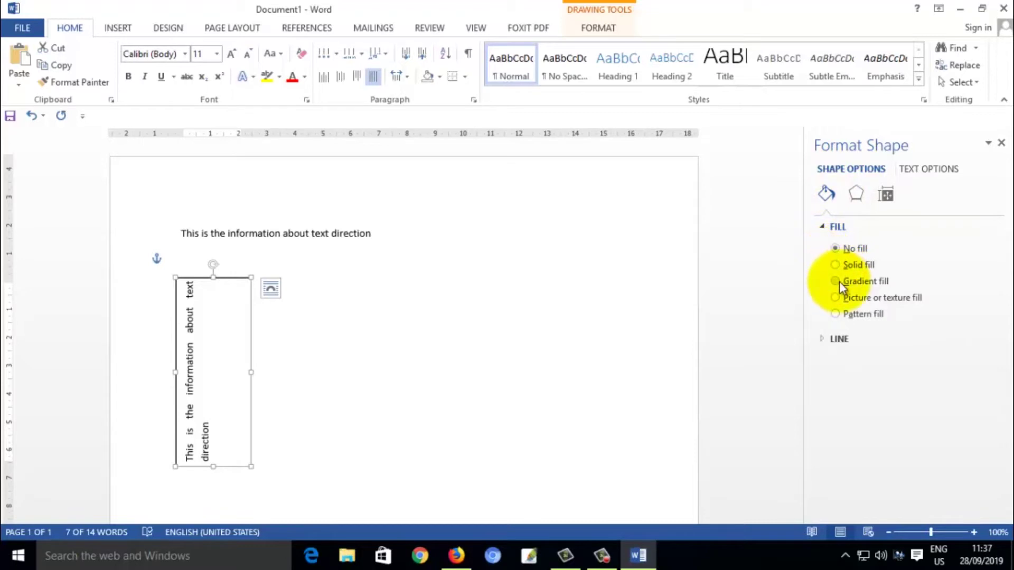
left_click(824, 341)
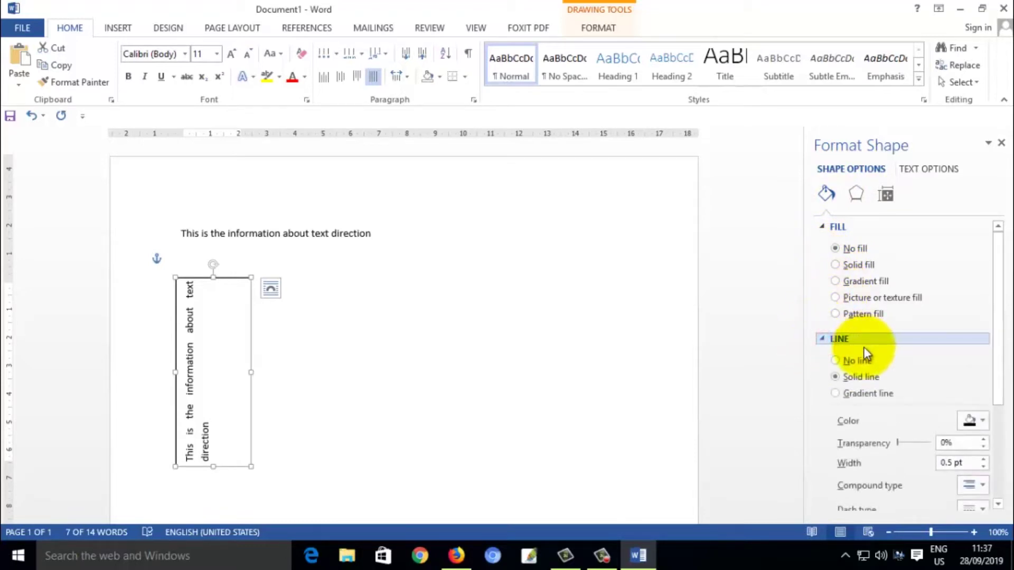
left_click(980, 421)
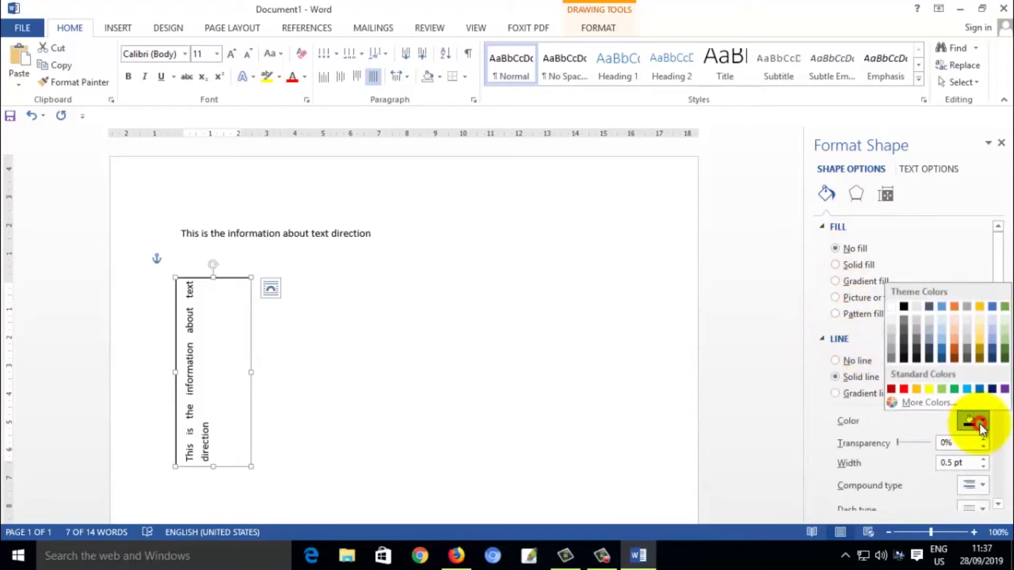
left_click(889, 303)
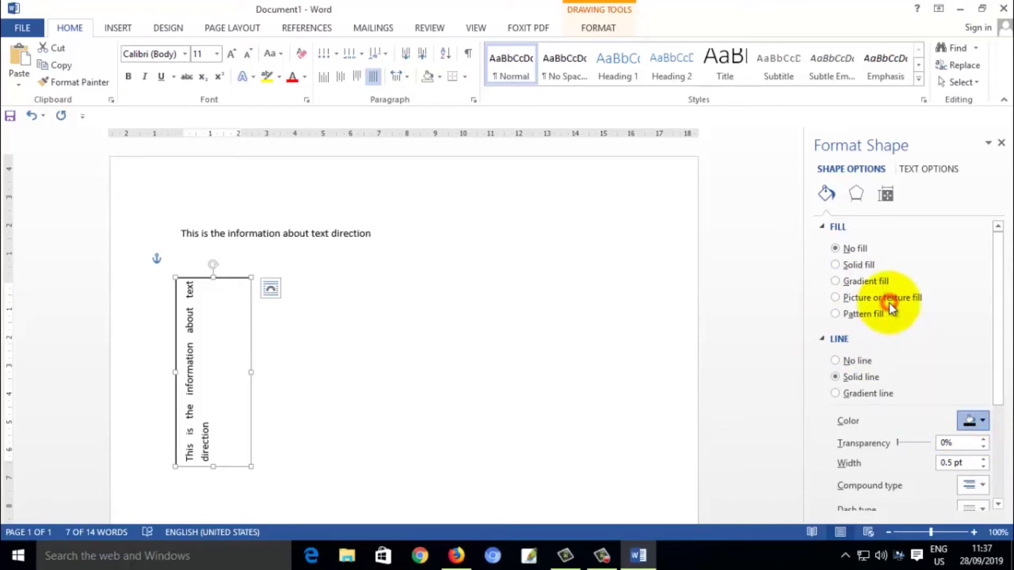
left_click(599, 337)
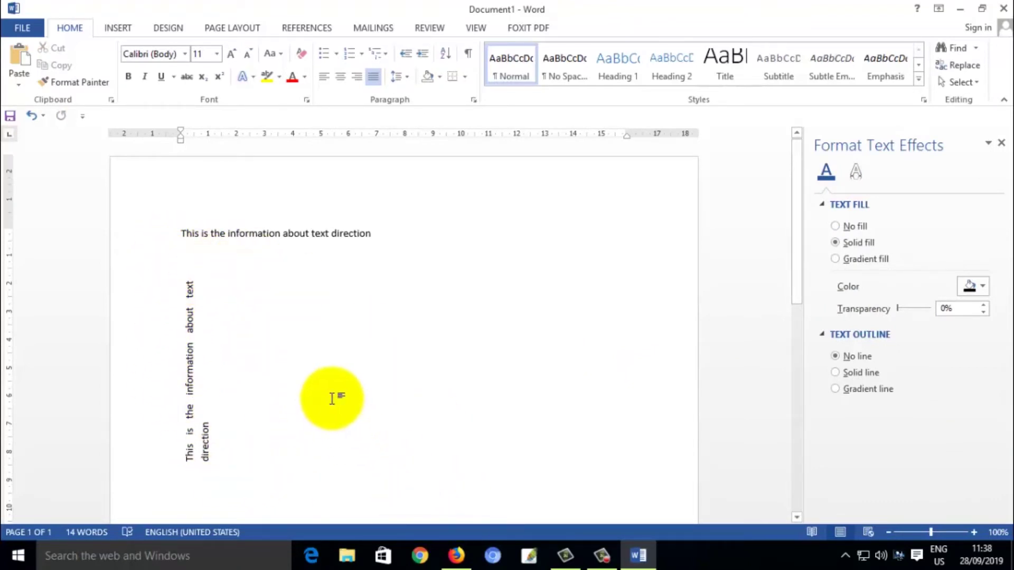
Step: Paste a duplicate of the vertical text box and drag it near the page's right edge
left_click(326, 315)
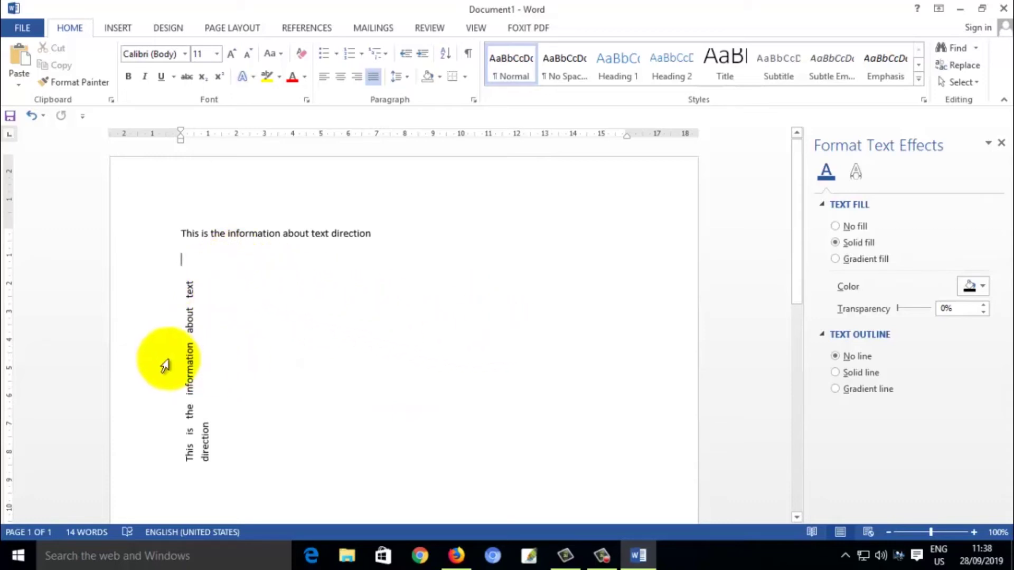
left_click(216, 301)
left_click(228, 282)
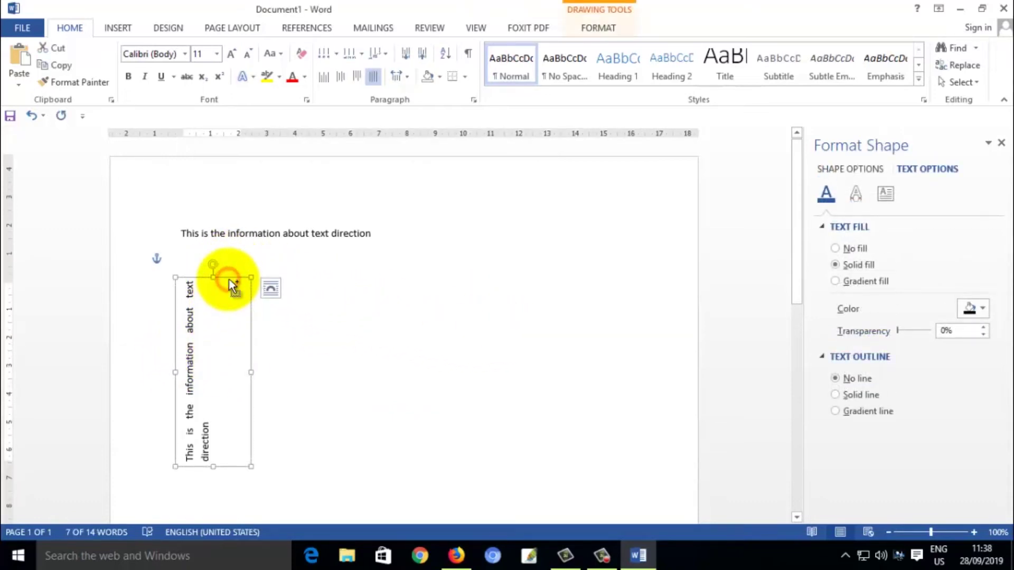
left_click(467, 279)
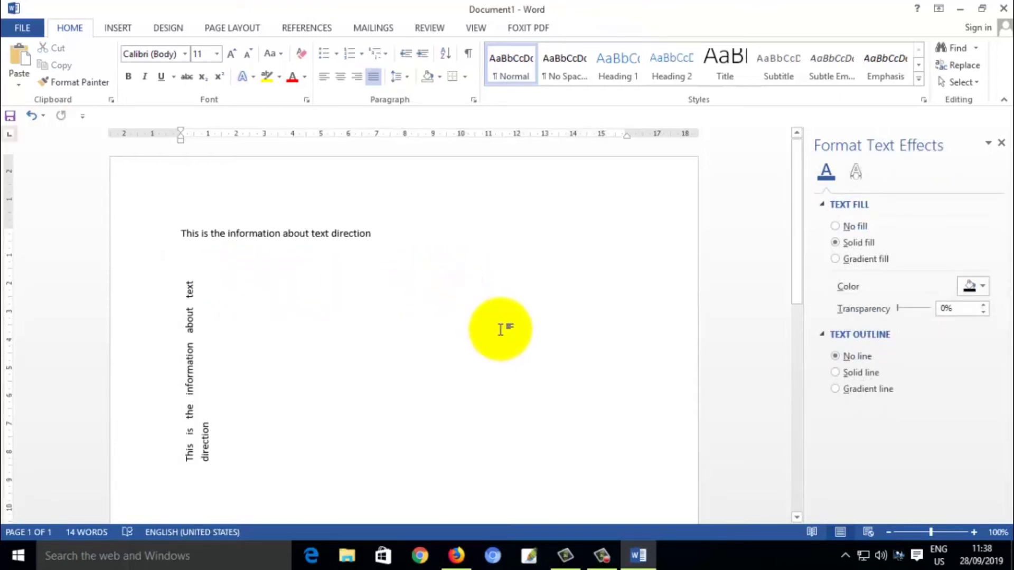
key("ctrl+v")
left_click(211, 252)
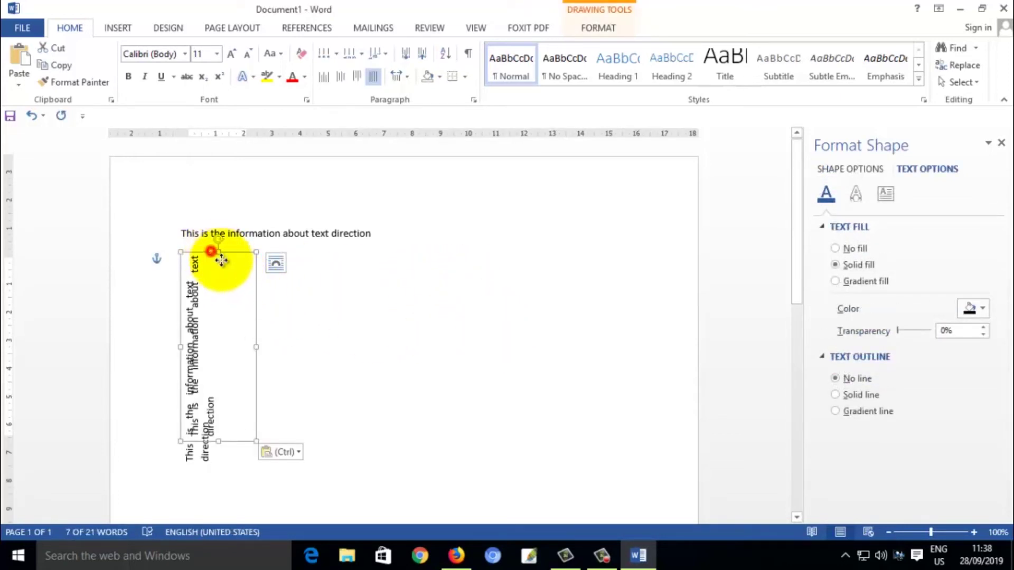
left_click_drag(221, 260, 548, 251)
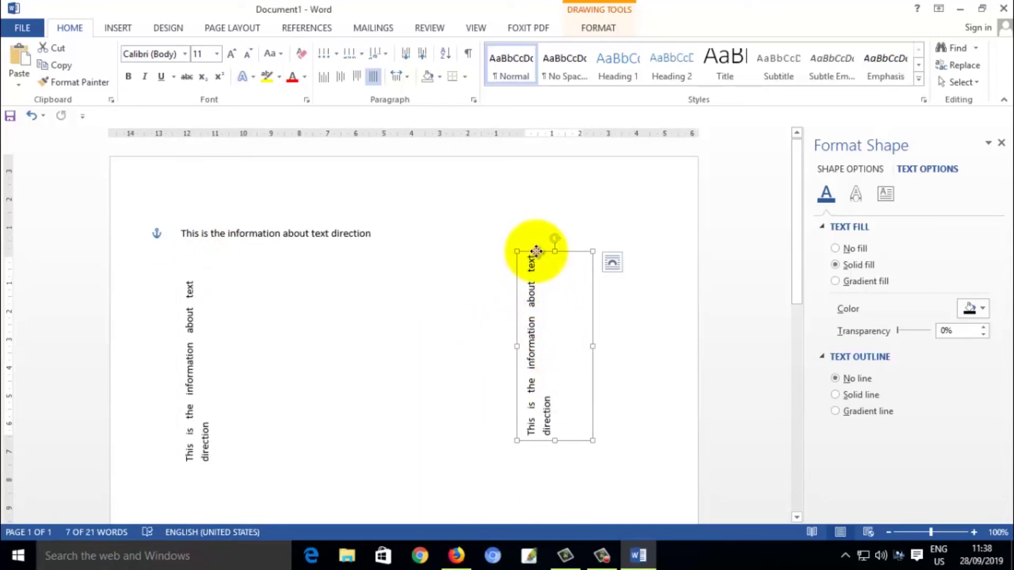
left_click_drag(536, 251, 614, 264)
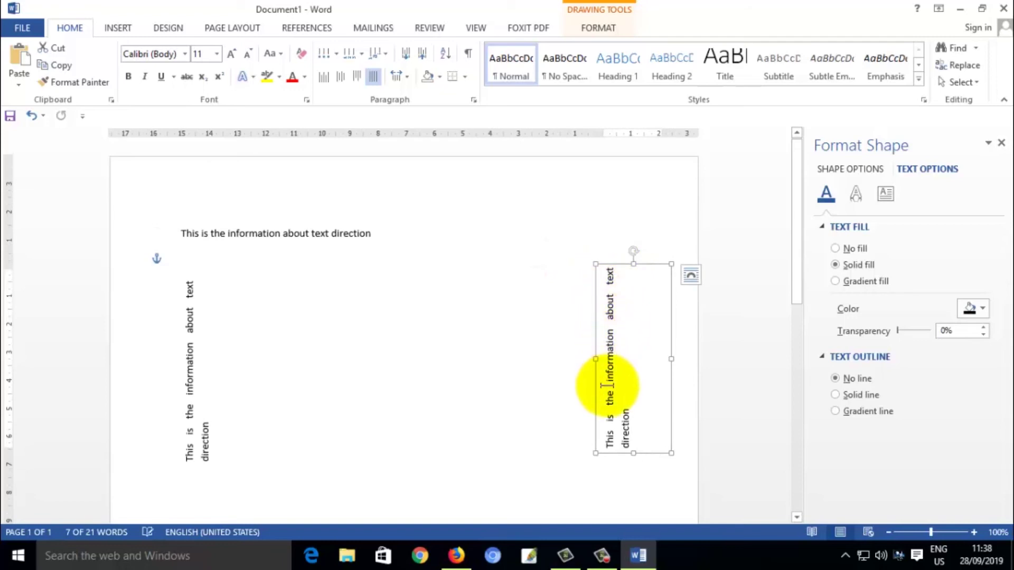
left_click(594, 29)
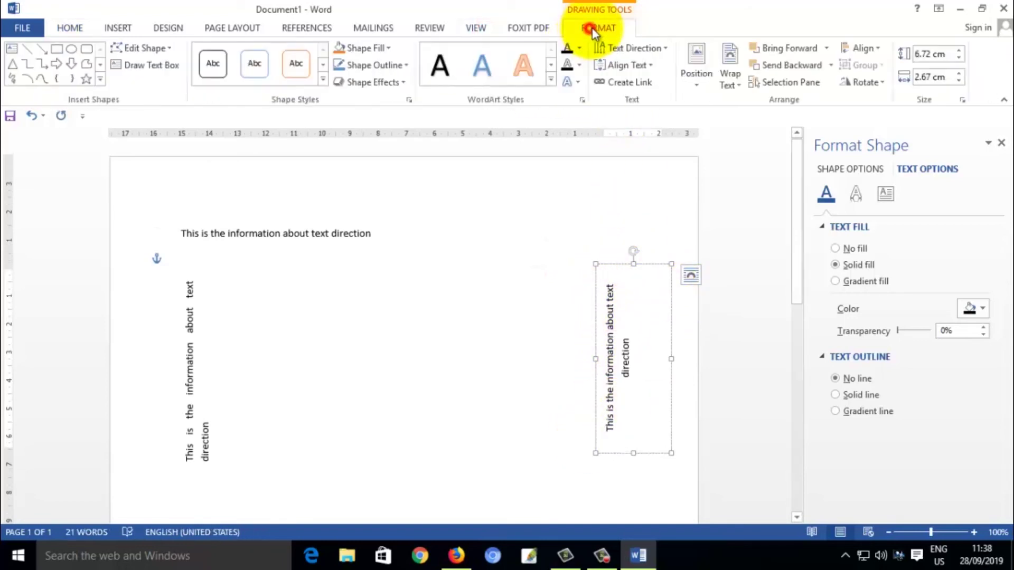
Step: Apply Rotate all text 90° to the right-hand copy so it reads top to bottom
left_click(664, 48)
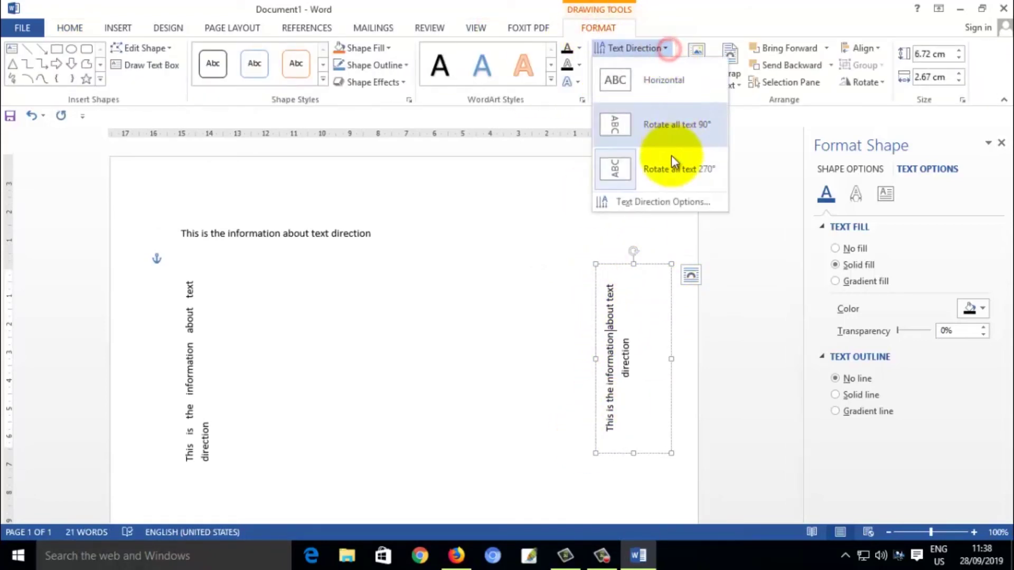
left_click(651, 124)
left_click(515, 304)
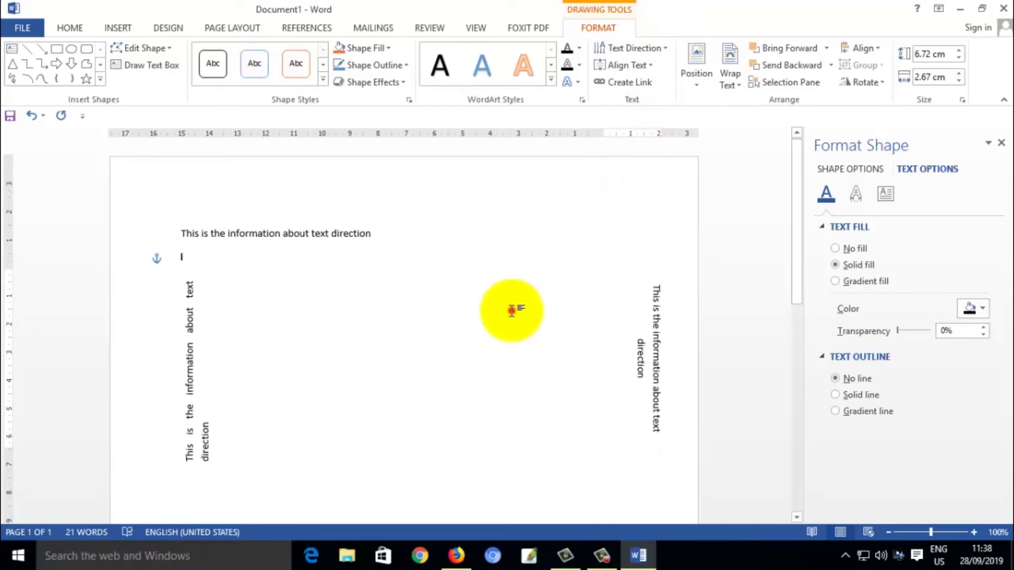